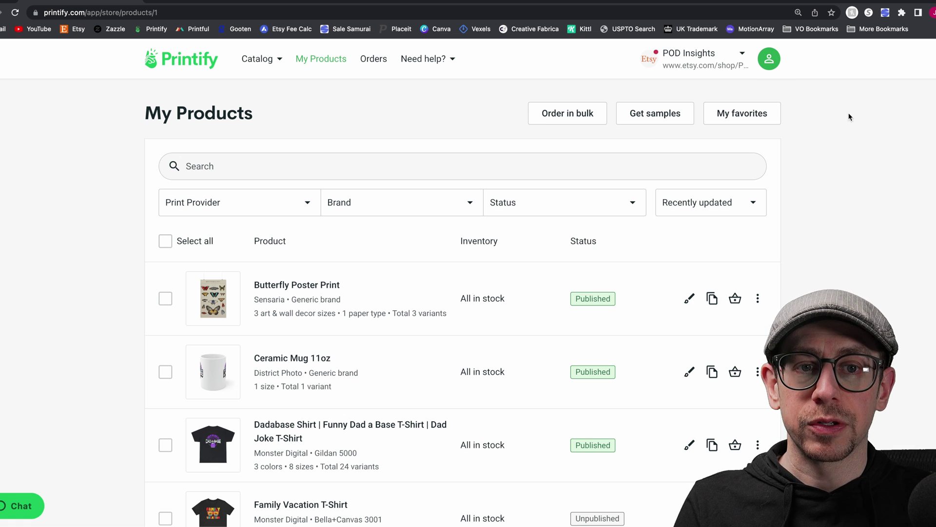
Open the settings of the POD Insights Etsy store from the store management list.
{"action": "left_click", "coordinate": [769, 59]}
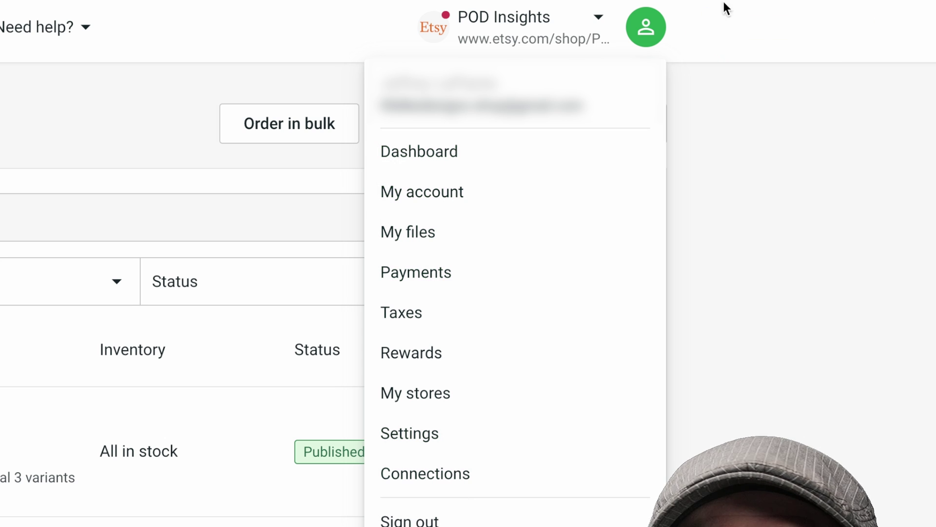
{"action": "left_click", "coordinate": [601, 21]}
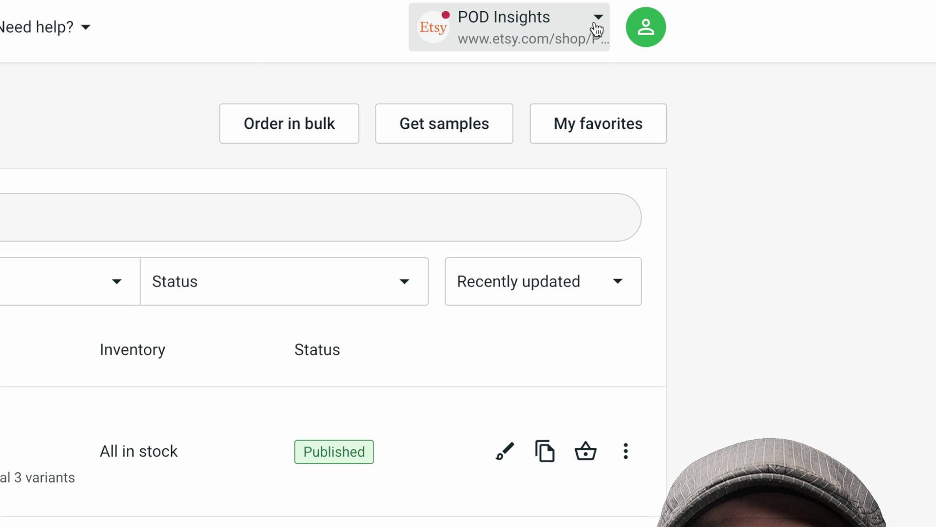
{"action": "left_click", "coordinate": [596, 28]}
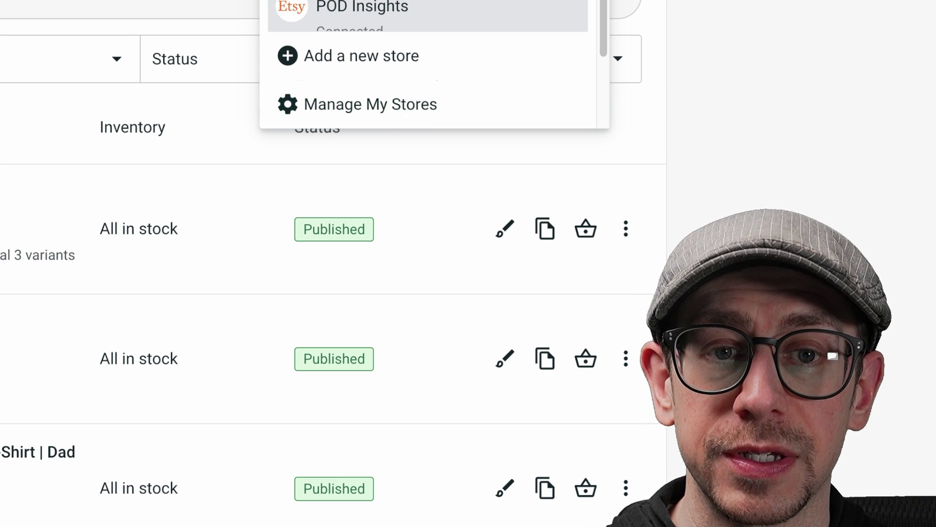
{"action": "left_click", "coordinate": [352, 118]}
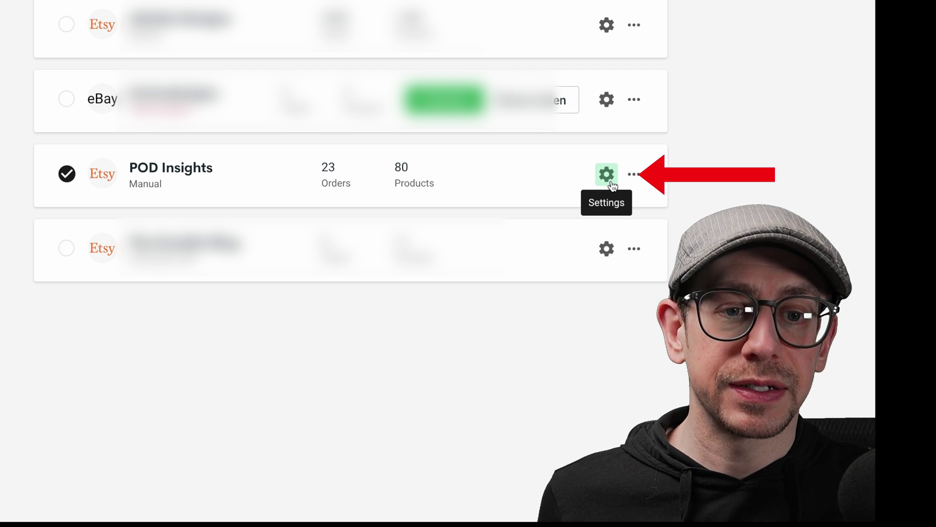
{"action": "left_click", "coordinate": [607, 175]}
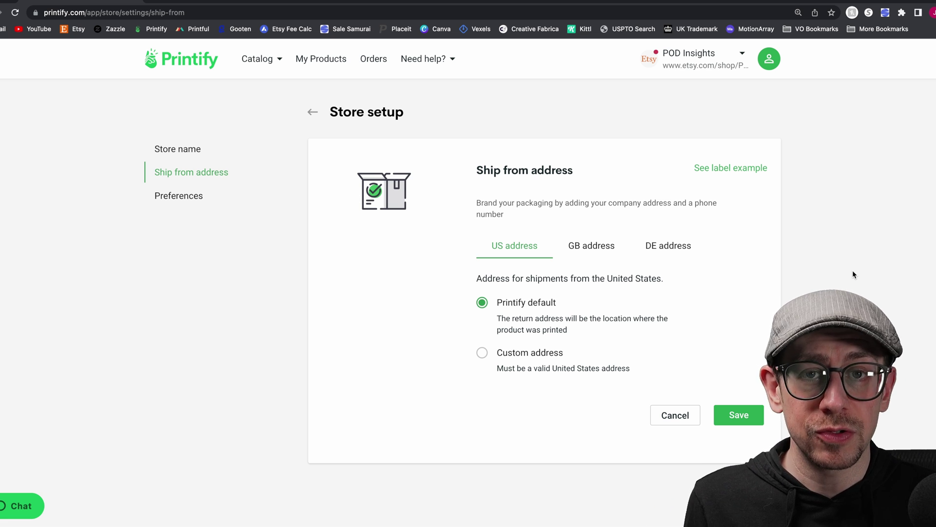
Preview the custom ship-from address form for US shipments, and restore the Printify default option.
{"action": "scroll", "coordinate": [839, 254], "scroll_direction": "down", "scroll_amount": 1}
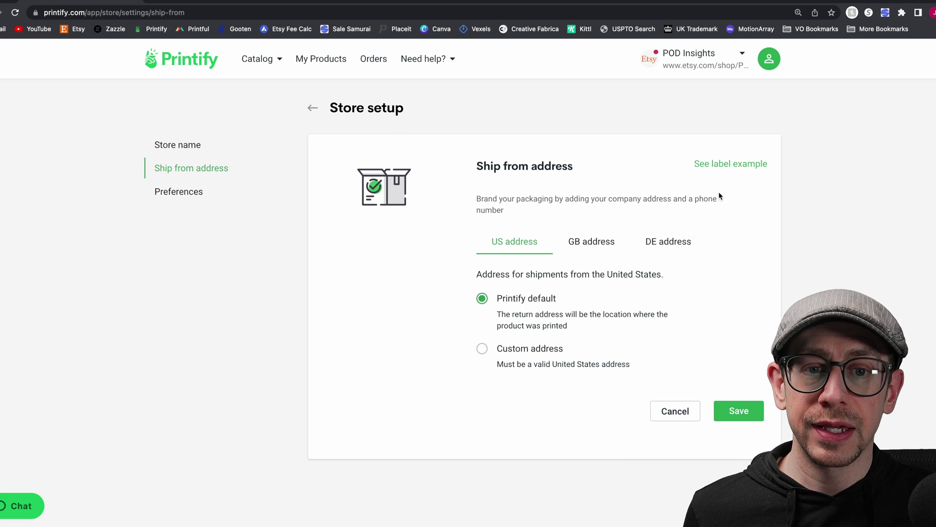
{"action": "left_click", "coordinate": [483, 351]}
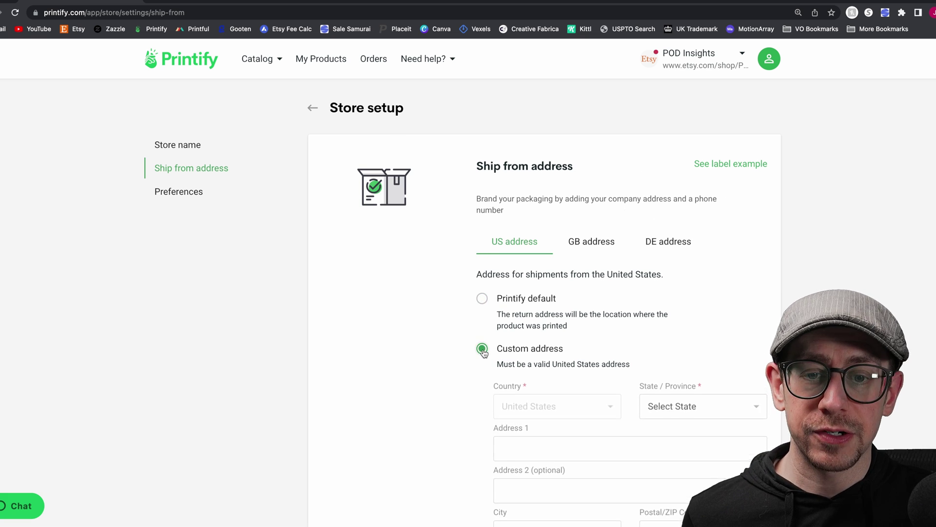
{"action": "scroll", "coordinate": [519, 348], "scroll_direction": "down", "scroll_amount": 3}
{"action": "scroll", "coordinate": [519, 344], "scroll_direction": "down", "scroll_amount": 2}
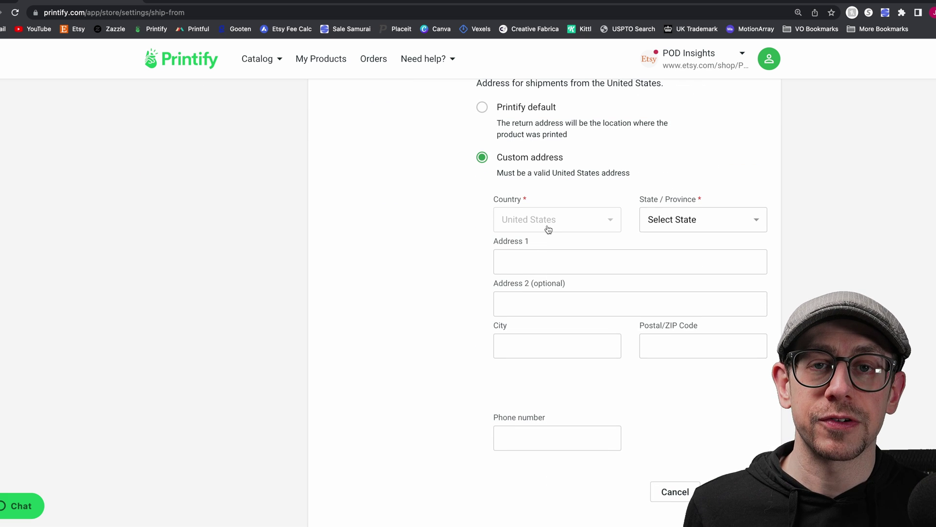
{"action": "scroll", "coordinate": [764, 274], "scroll_direction": "up", "scroll_amount": 3}
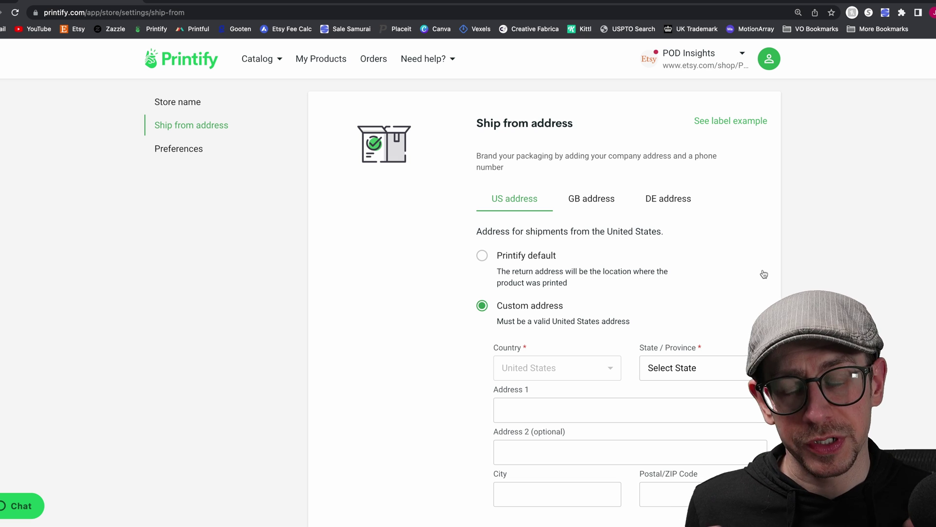
{"action": "left_click", "coordinate": [479, 261]}
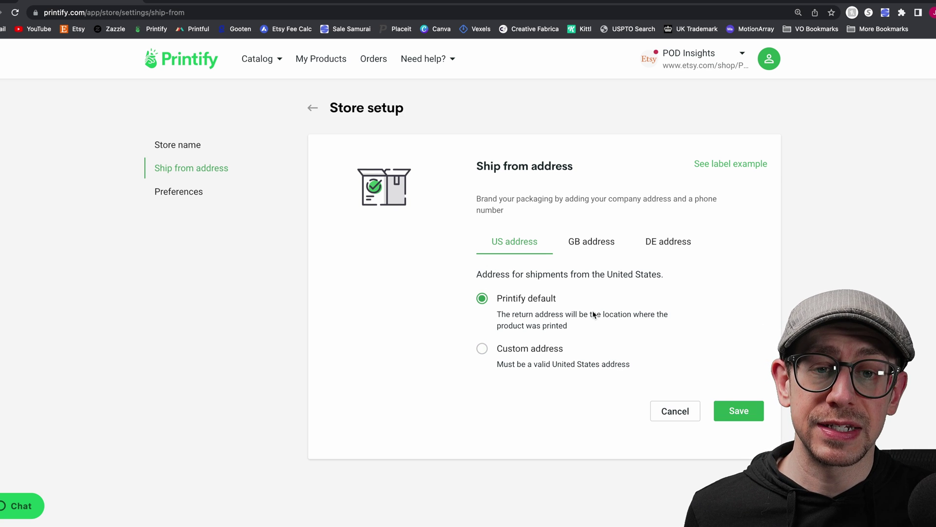
Examine the shipping label example and the ship-from address options for GB and DE shipments.
{"action": "left_click", "coordinate": [739, 170]}
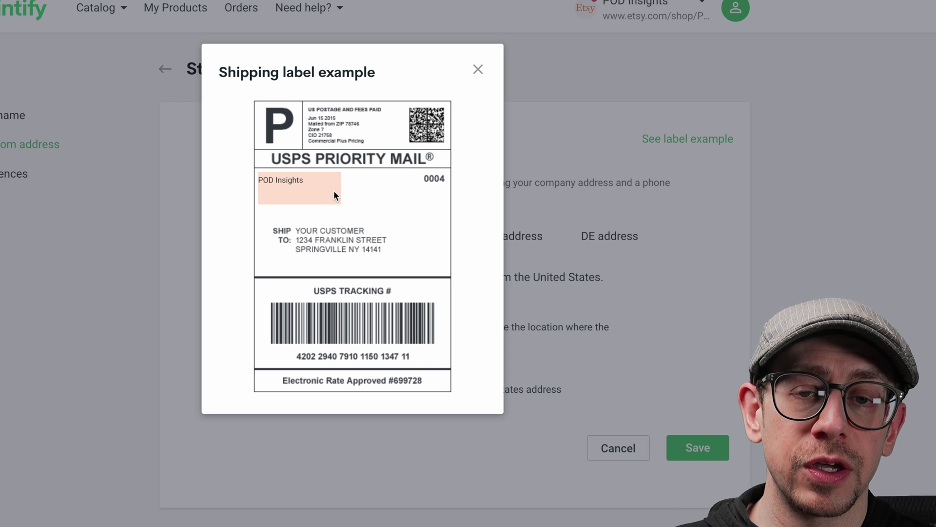
{"action": "left_click", "coordinate": [478, 72]}
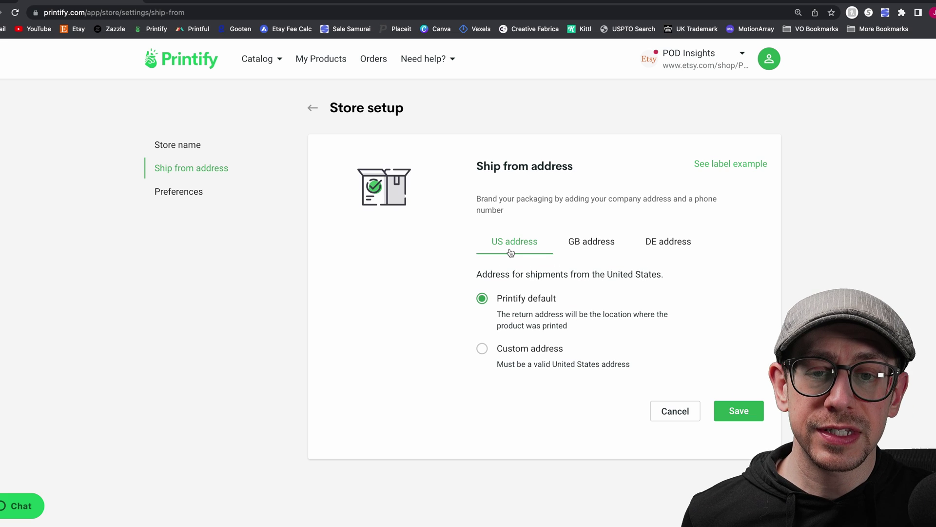
{"action": "left_click", "coordinate": [570, 246]}
{"action": "left_click", "coordinate": [679, 246]}
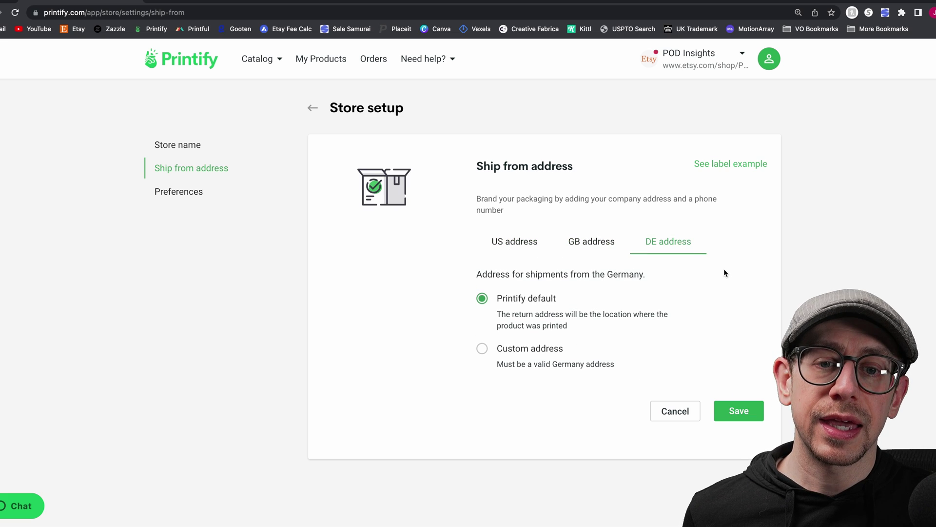
Enable order routing in the store preferences.
{"action": "left_click", "coordinate": [193, 200]}
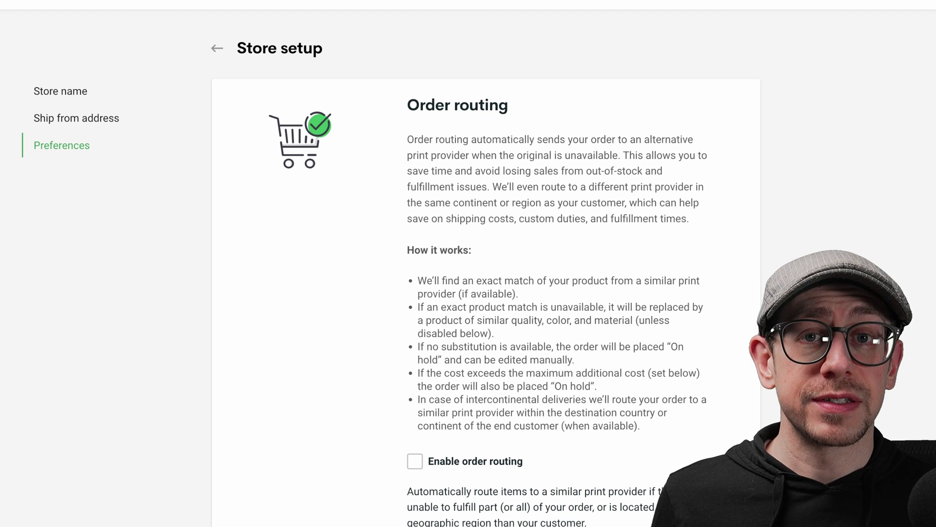
{"action": "scroll", "coordinate": [485, 269], "scroll_direction": "down", "scroll_amount": 7}
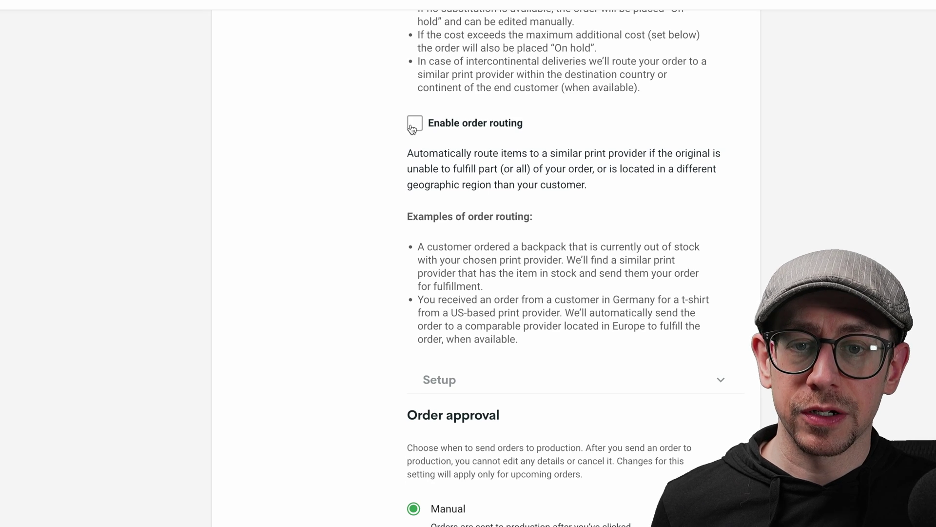
{"action": "left_click", "coordinate": [415, 123]}
Expand the order routing setup, select the maximum additional cost per item, and restrict routing to exact product matches.
{"action": "scroll", "coordinate": [552, 219], "scroll_direction": "down", "scroll_amount": 1}
{"action": "scroll", "coordinate": [551, 216], "scroll_direction": "down", "scroll_amount": 3}
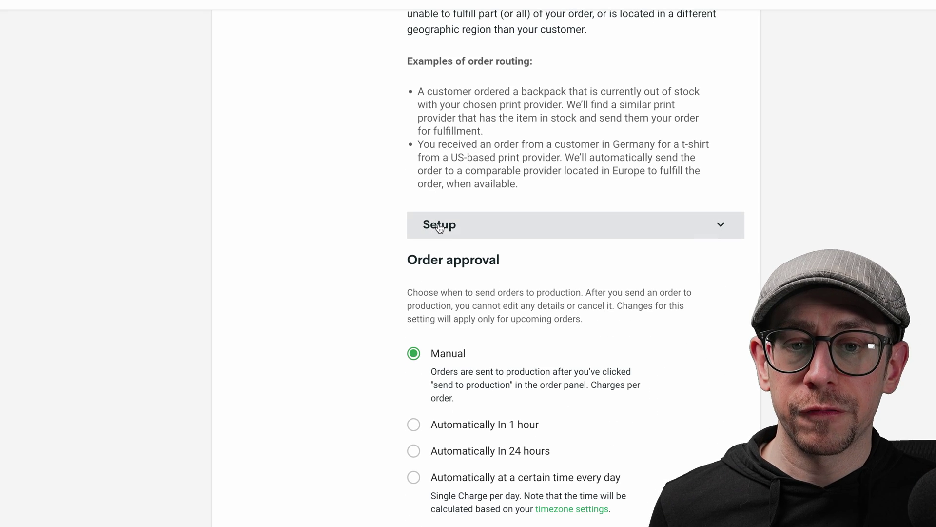
{"action": "left_click", "coordinate": [451, 225]}
{"action": "scroll", "coordinate": [596, 241], "scroll_direction": "down", "scroll_amount": 2}
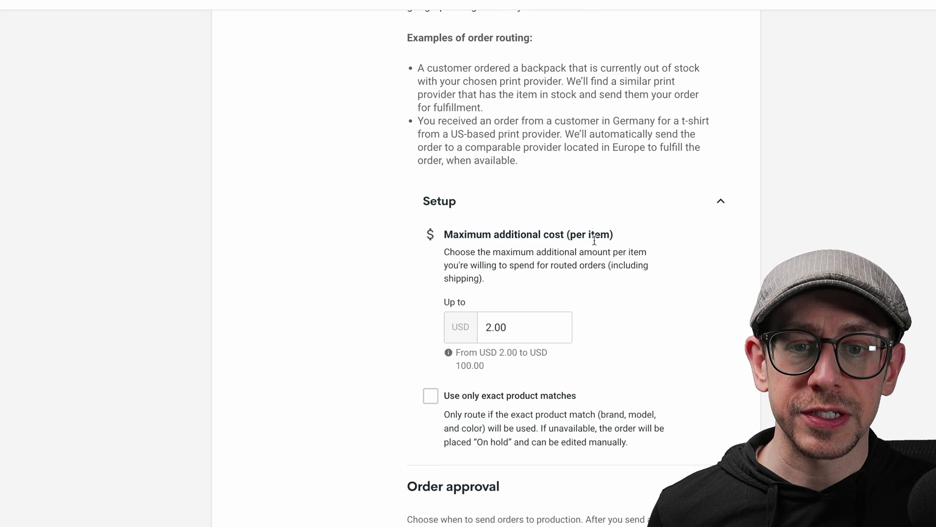
{"action": "scroll", "coordinate": [592, 244], "scroll_direction": "down", "scroll_amount": 2}
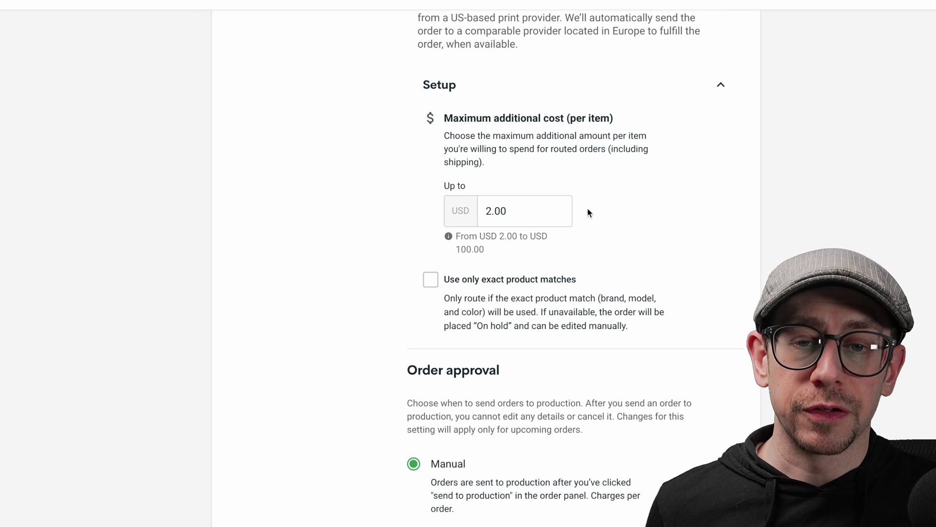
{"action": "left_click", "coordinate": [548, 210]}
{"action": "double_click", "coordinate": [548, 211]}
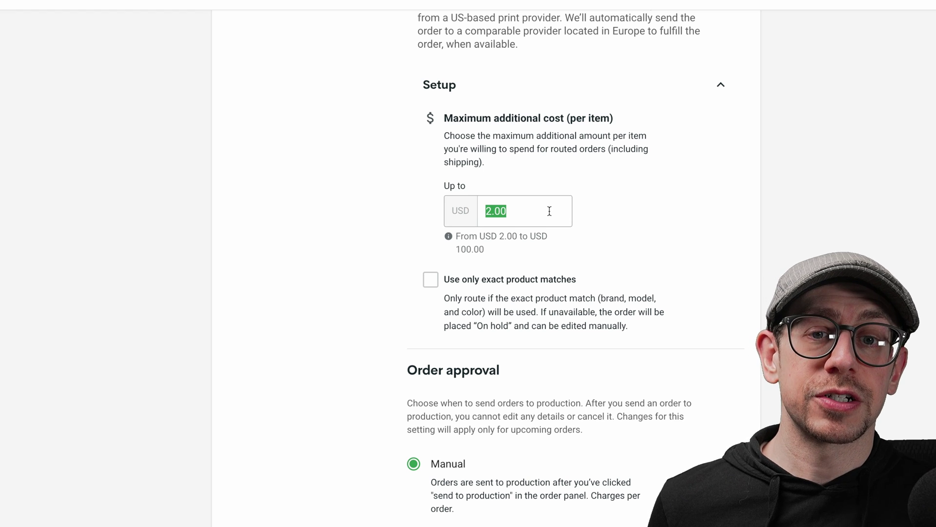
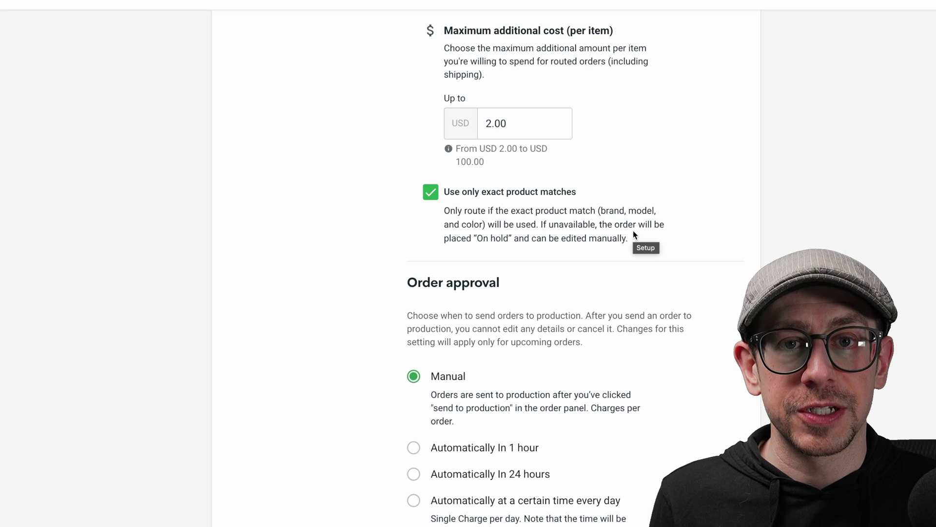
{"action": "scroll", "coordinate": [723, 272], "scroll_direction": "up", "scroll_amount": 2}
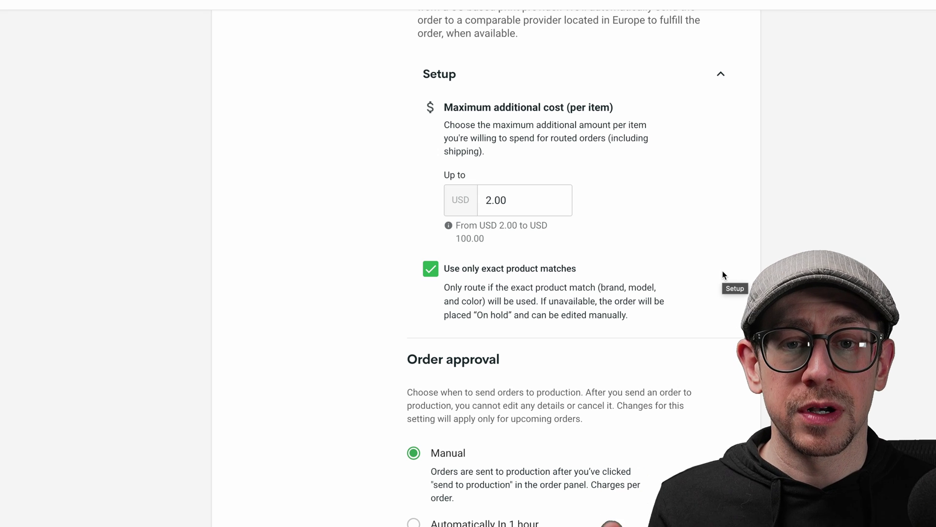
Set order approval to send orders to production automatically in 24 hours.
{"action": "scroll", "coordinate": [736, 266], "scroll_direction": "down", "scroll_amount": 6}
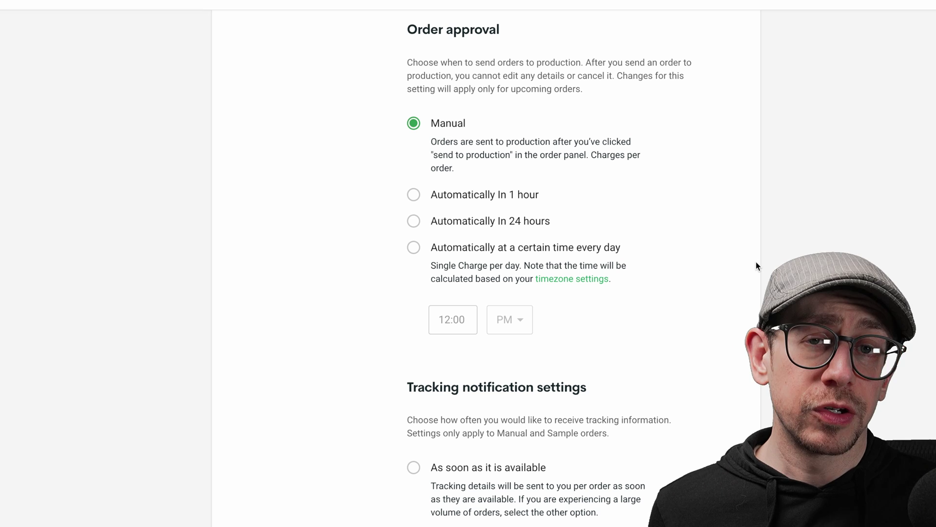
{"action": "scroll", "coordinate": [757, 265], "scroll_direction": "down", "scroll_amount": 1}
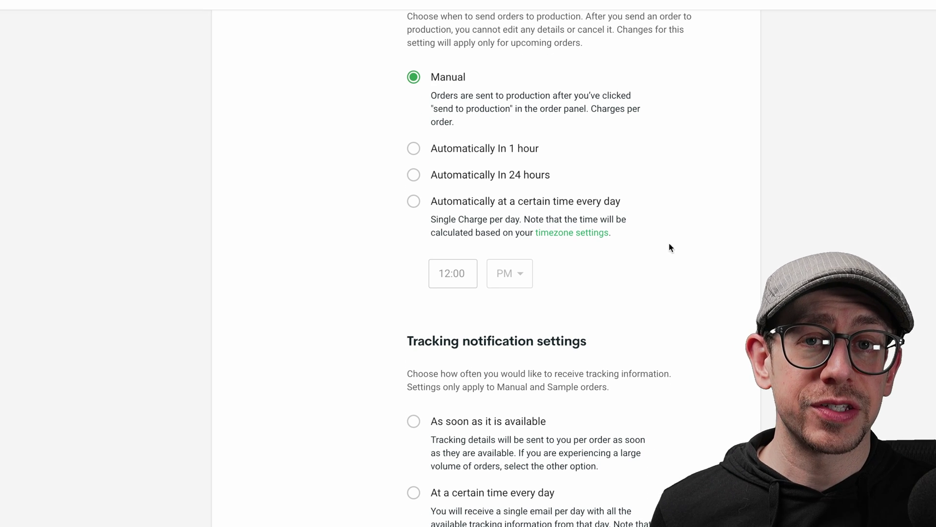
{"action": "scroll", "coordinate": [761, 269], "scroll_direction": "up", "scroll_amount": 1}
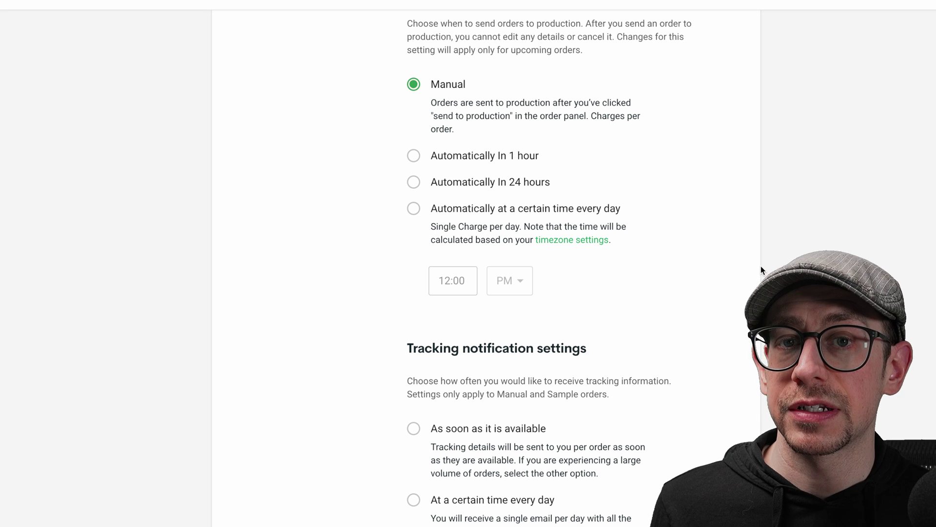
{"action": "scroll", "coordinate": [753, 264], "scroll_direction": "down", "scroll_amount": 1}
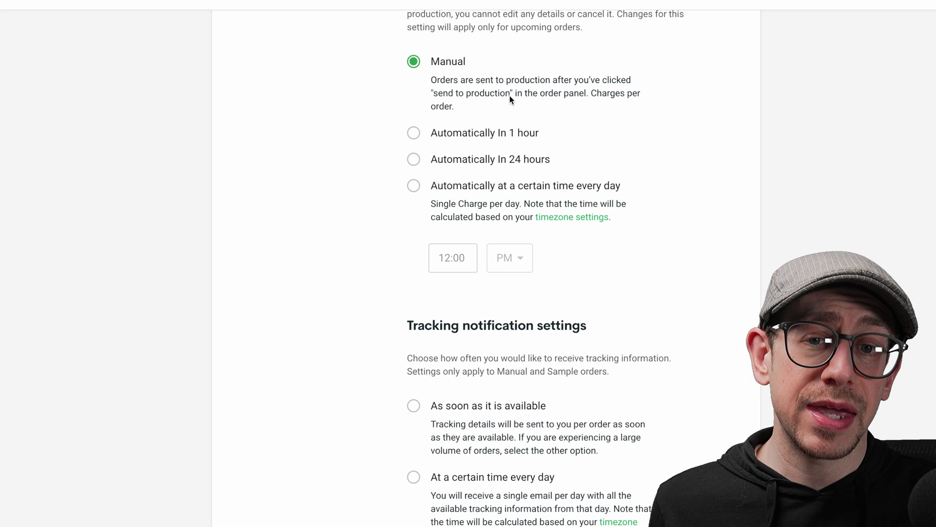
{"action": "left_click", "coordinate": [528, 155]}
{"action": "scroll", "coordinate": [528, 154], "scroll_direction": "down", "scroll_amount": 1}
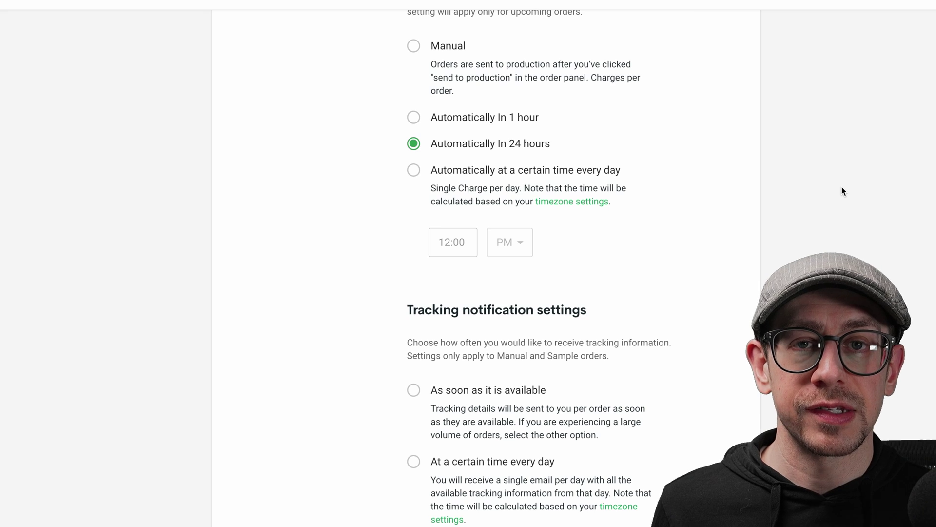
Set tracking notifications to As soon as it is available, and review the delayed-order and email preferences.
{"action": "scroll", "coordinate": [842, 187], "scroll_direction": "up", "scroll_amount": 1}
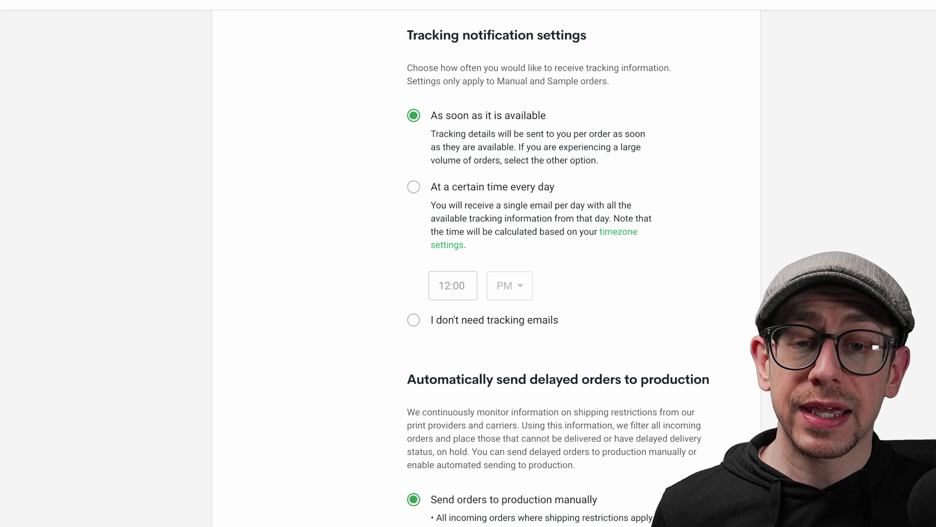
{"action": "left_click_drag", "start_coordinate": [502, 81], "coordinate": [607, 85]}
{"action": "left_click", "coordinate": [633, 86]}
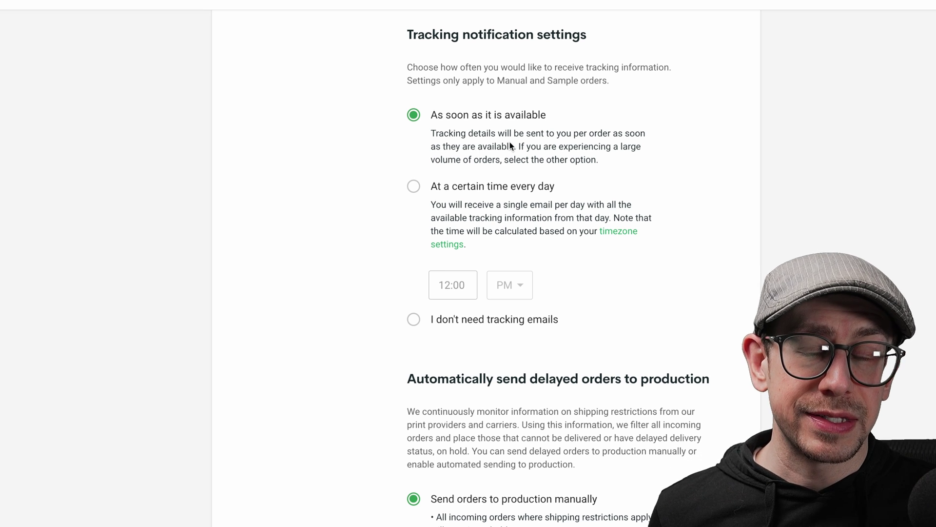
{"action": "scroll", "coordinate": [686, 195], "scroll_direction": "down", "scroll_amount": 1}
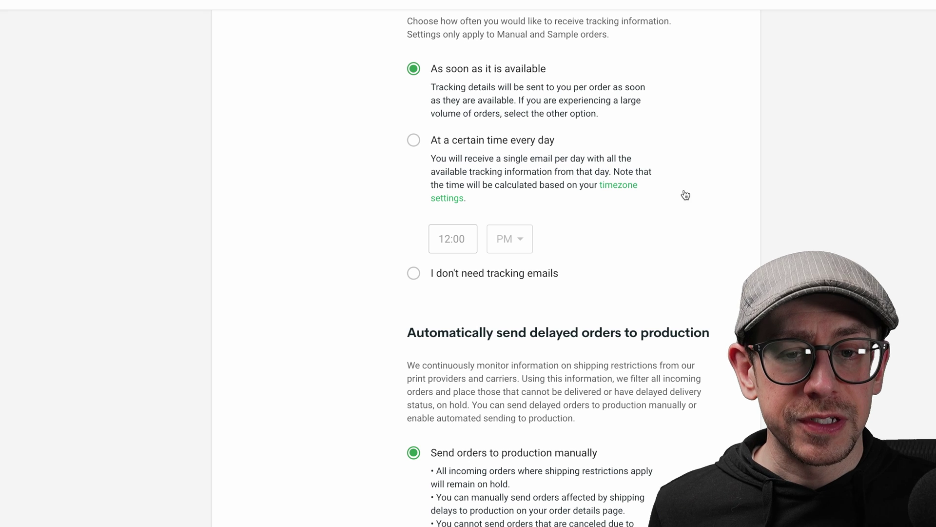
{"action": "scroll", "coordinate": [675, 192], "scroll_direction": "down", "scroll_amount": 1}
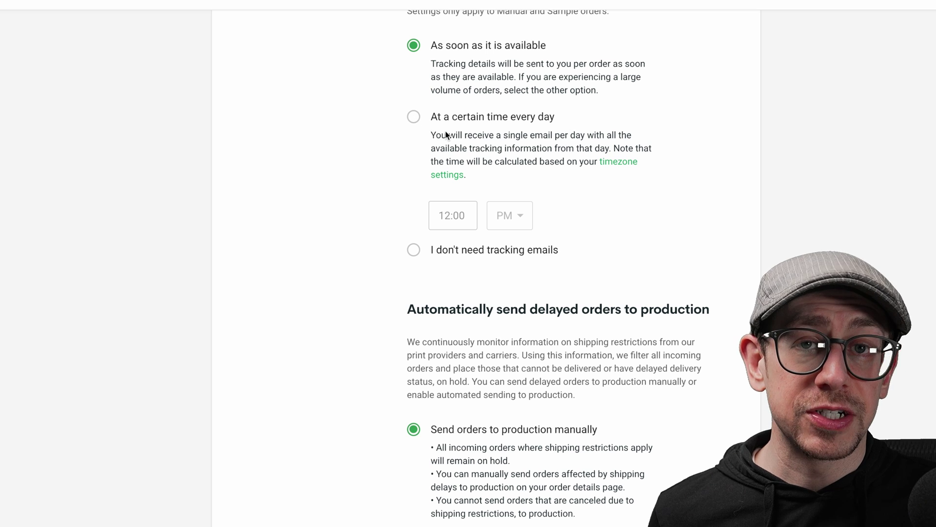
{"action": "scroll", "coordinate": [690, 196], "scroll_direction": "down", "scroll_amount": 5}
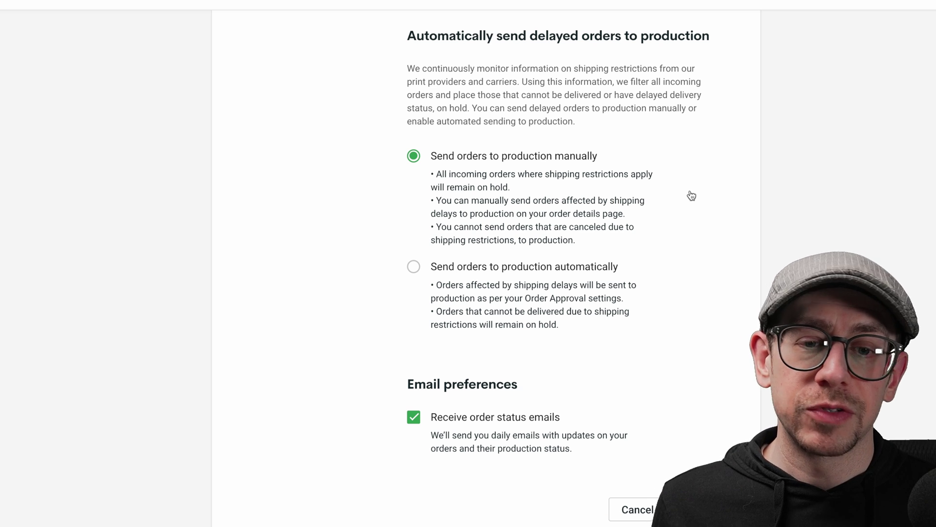
{"action": "scroll", "coordinate": [691, 195], "scroll_direction": "down", "scroll_amount": 3}
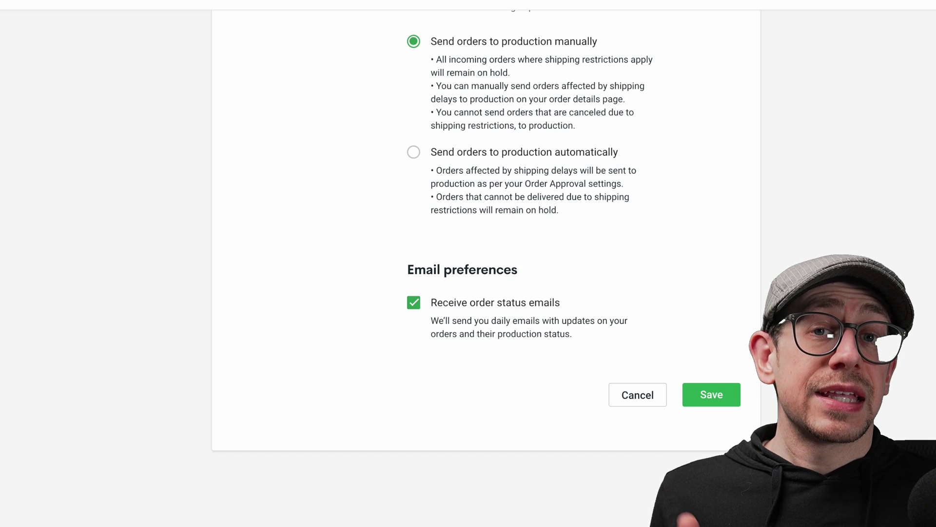